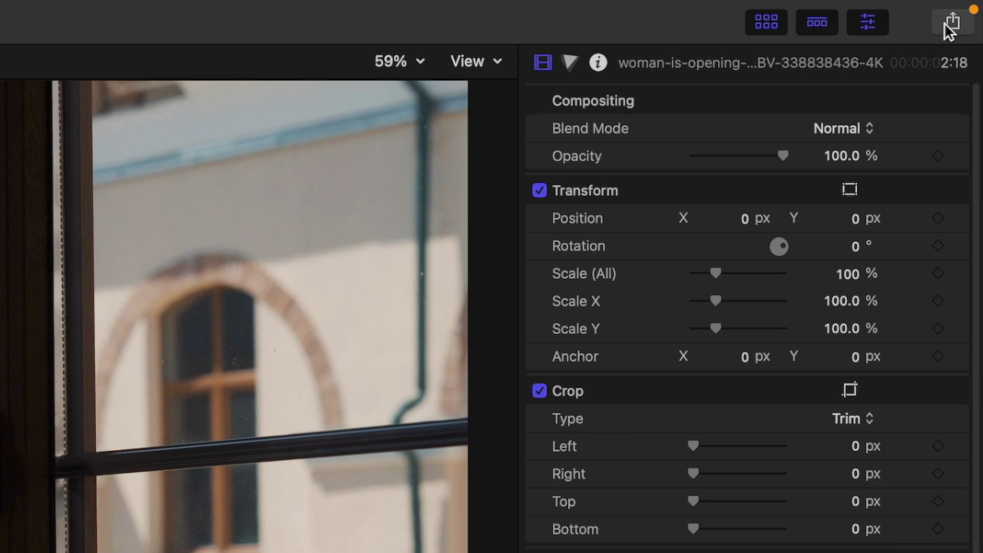
# Step: Choose Export File from the Share menu to bring up the 3840 x 2160 .mov export dialog
pyautogui.click(946, 23)
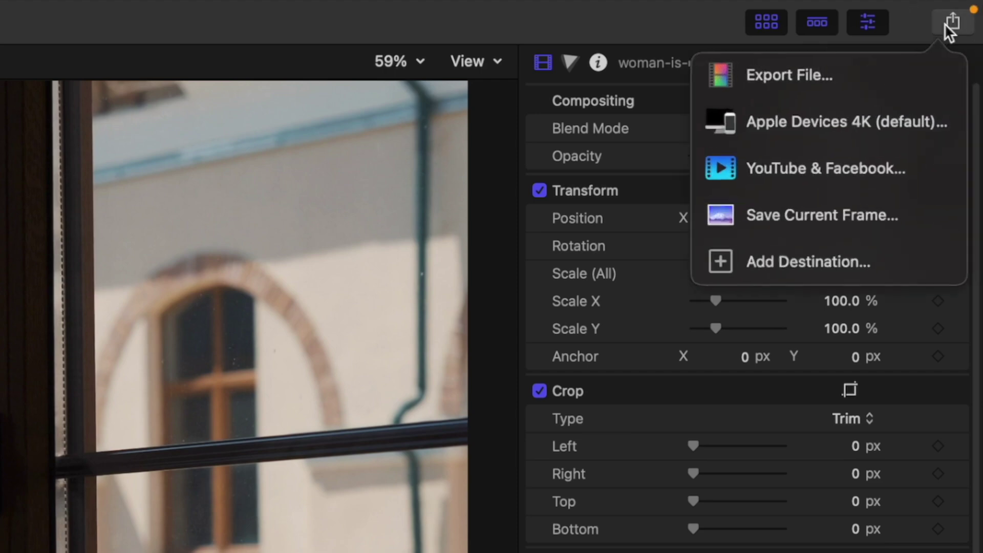
pyautogui.click(812, 75)
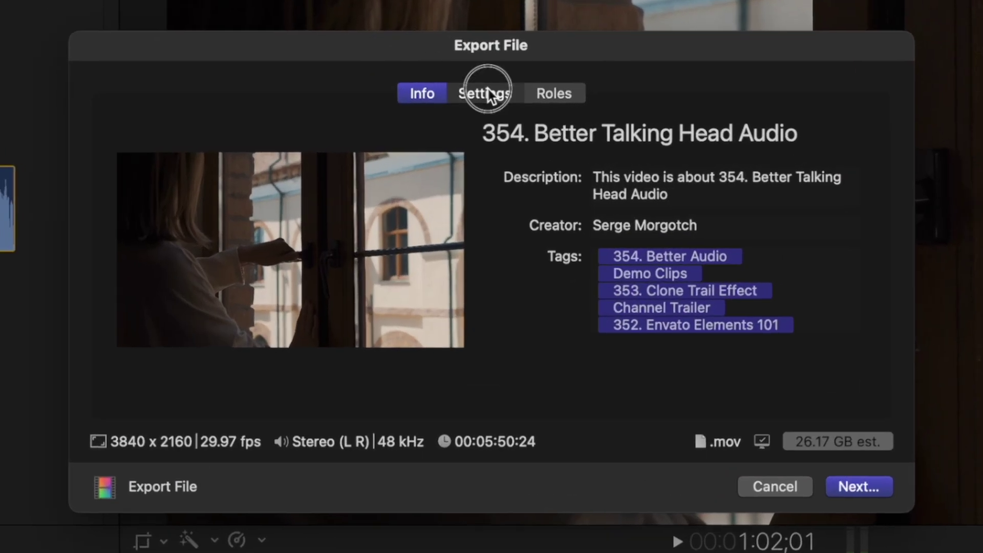
# Step: Set the export to Computer format with H.264 Better Quality codec, keeping 3840 x 2160
pyautogui.click(489, 117)
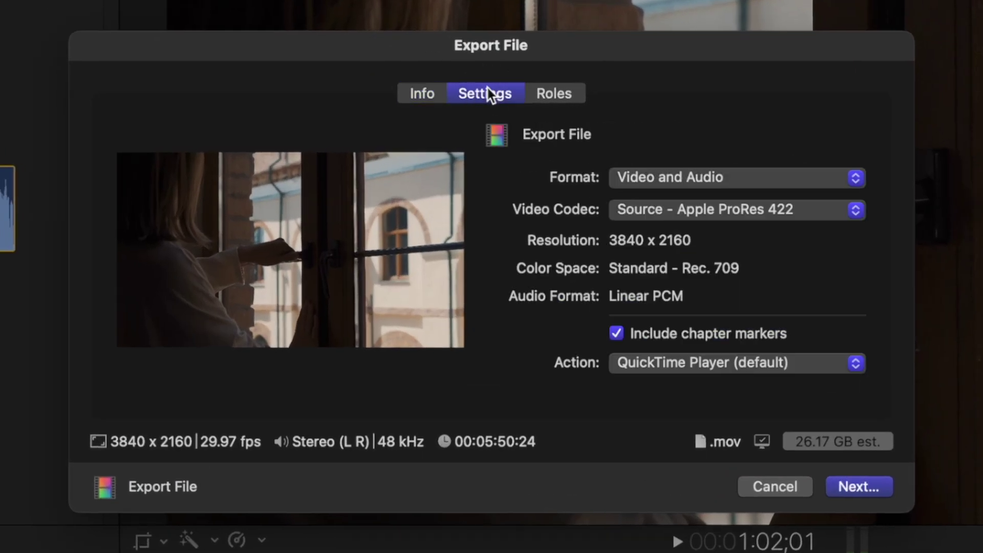
pyautogui.click(843, 177)
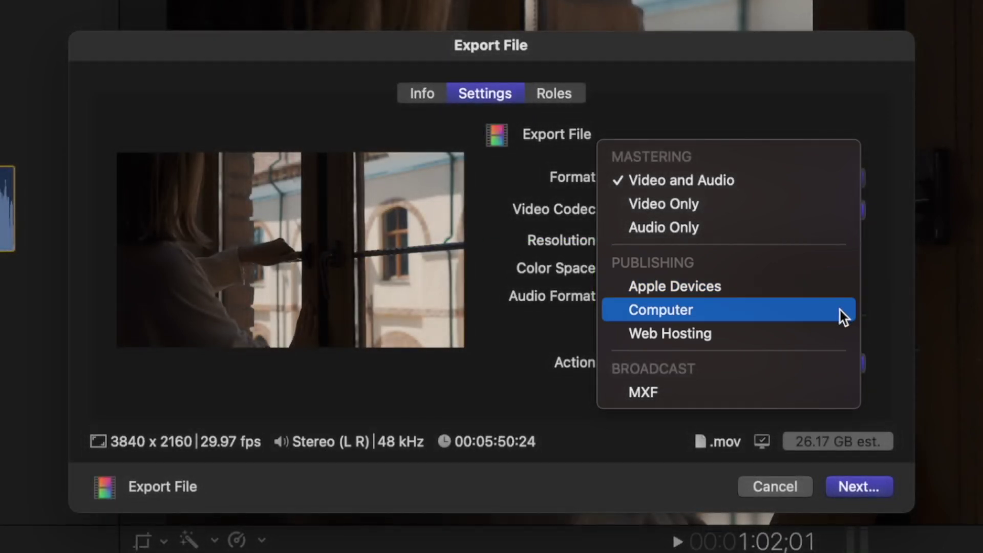
pyautogui.click(840, 311)
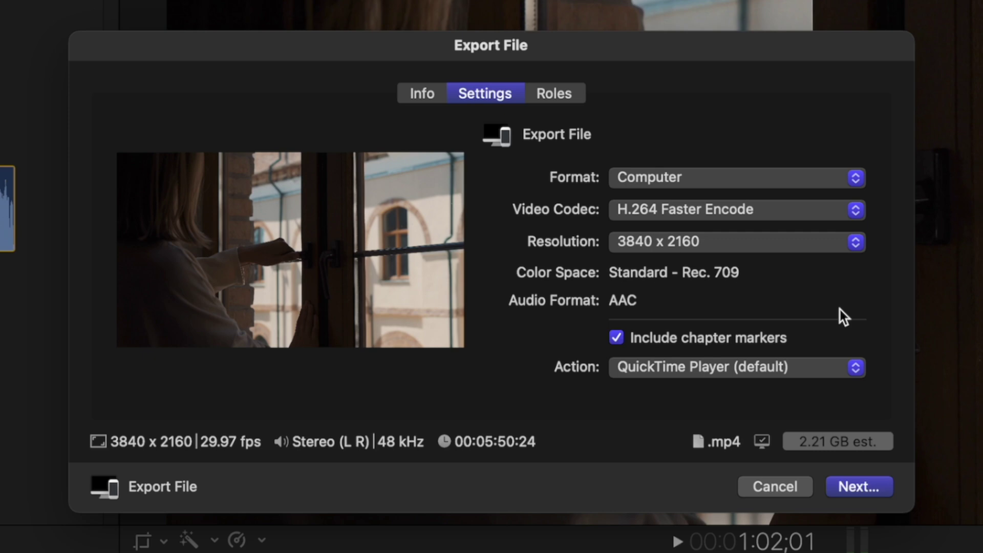
pyautogui.click(858, 210)
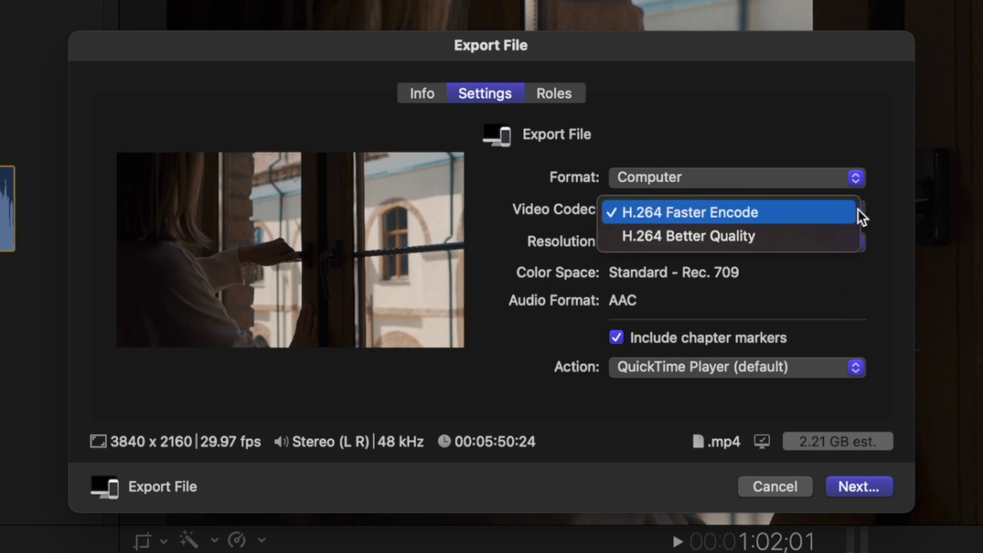
pyautogui.click(846, 234)
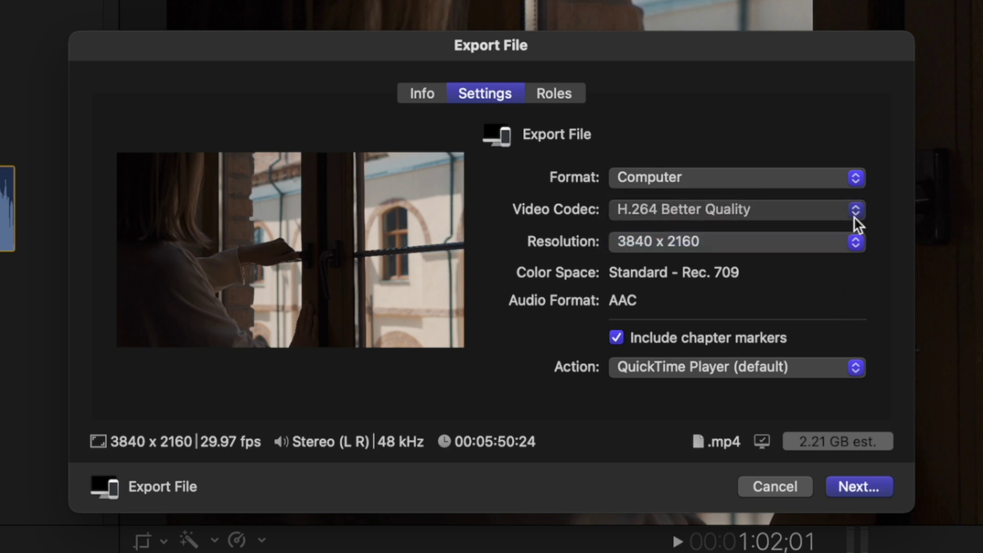
pyautogui.click(856, 244)
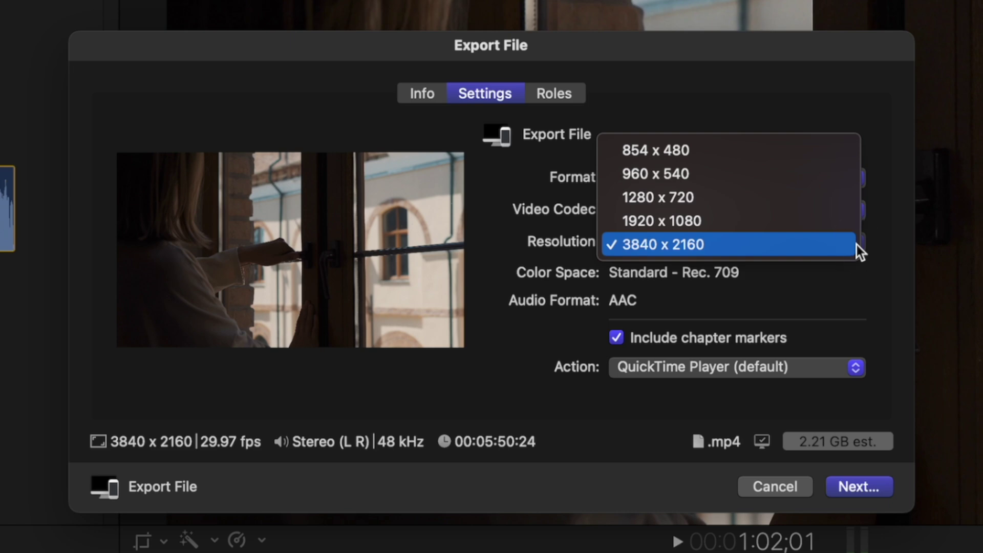
pyautogui.click(856, 245)
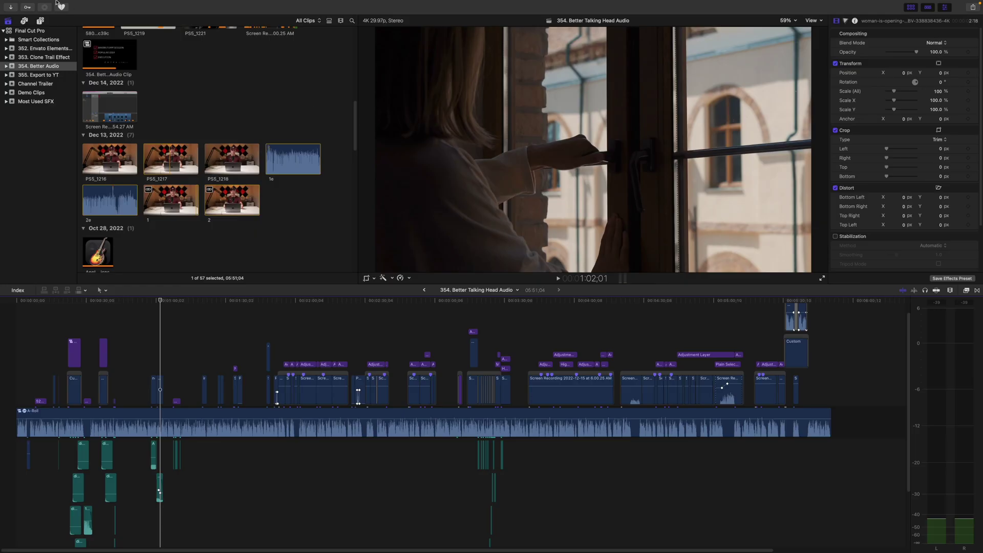
# Step: Add a new Export File destination in Settings > Destinations and name it YouTube 4K
pyautogui.click(46, 5)
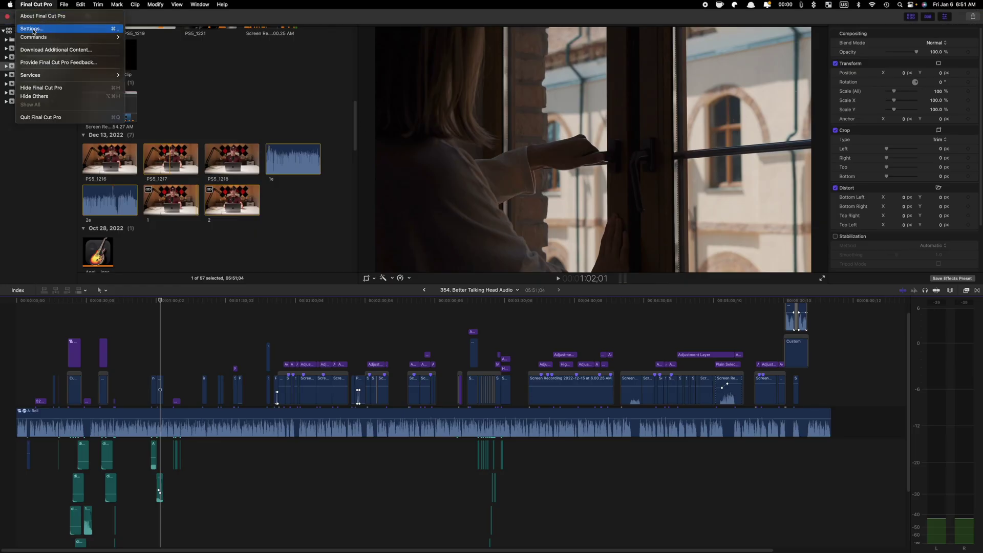
pyautogui.click(32, 29)
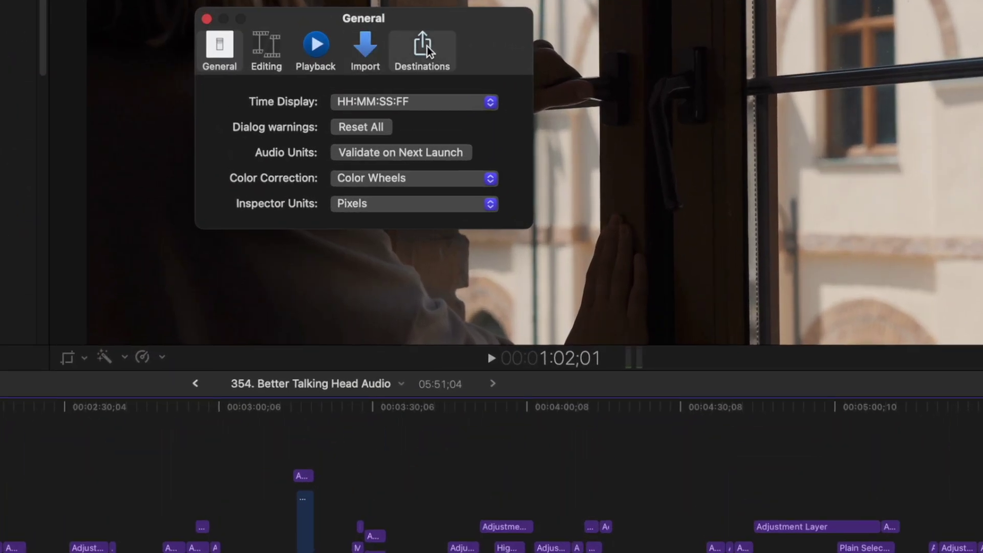
pyautogui.click(427, 46)
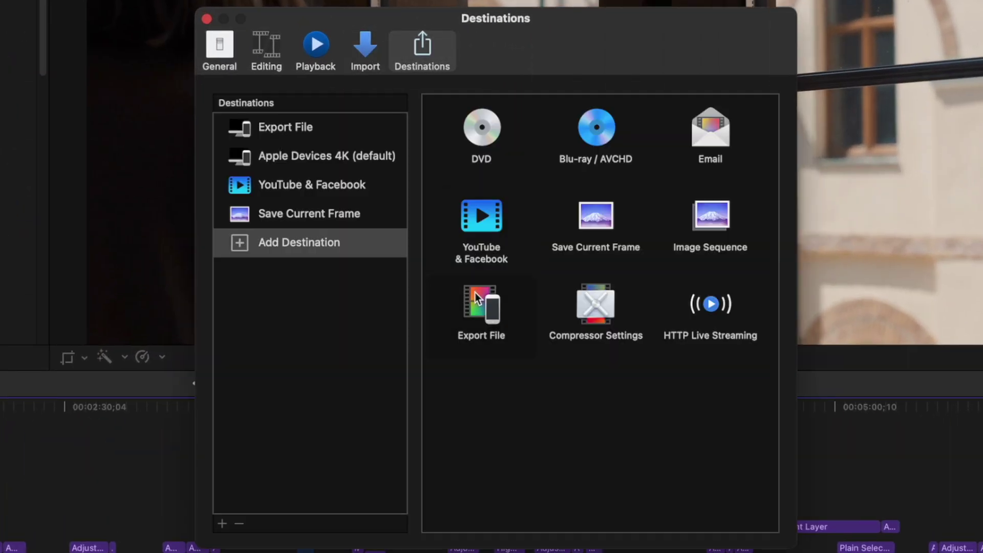
pyautogui.moveTo(476, 298); pyautogui.dragTo(292, 297)
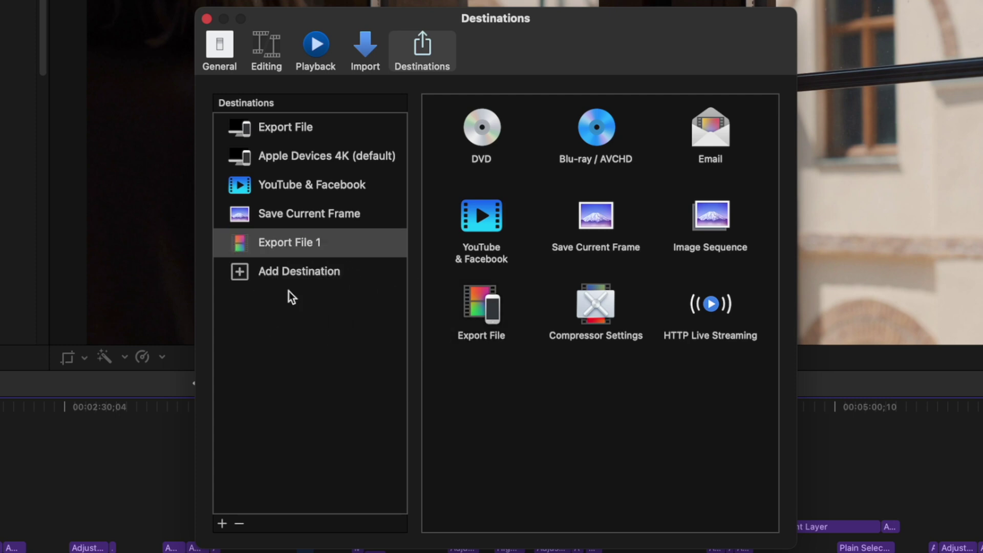
pyautogui.doubleClick(281, 252)
pyautogui.write('YouTube 4K')
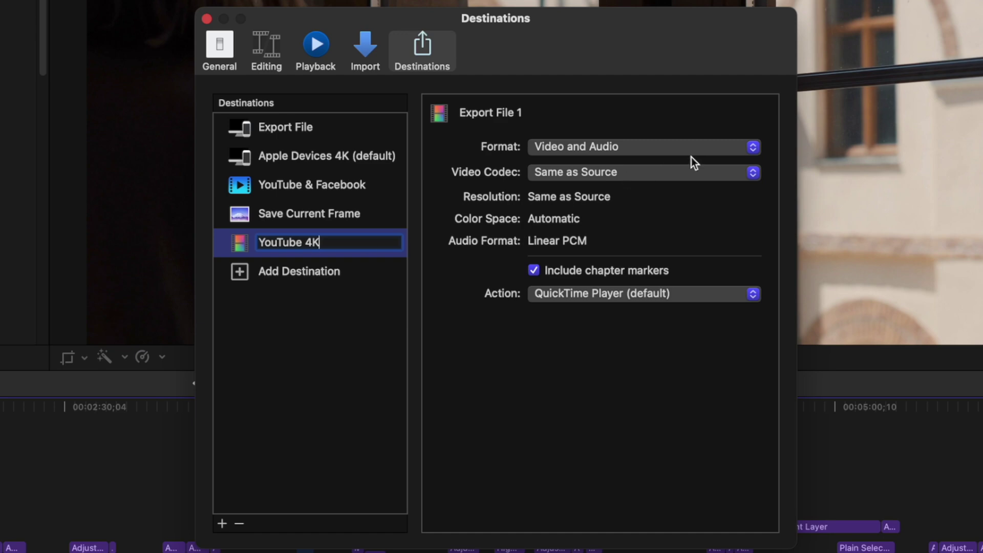
# Step: Set the YouTube 4K destination to Computer, H.264 Better Quality, 4096 x 2160
pyautogui.click(749, 149)
pyautogui.click(704, 255)
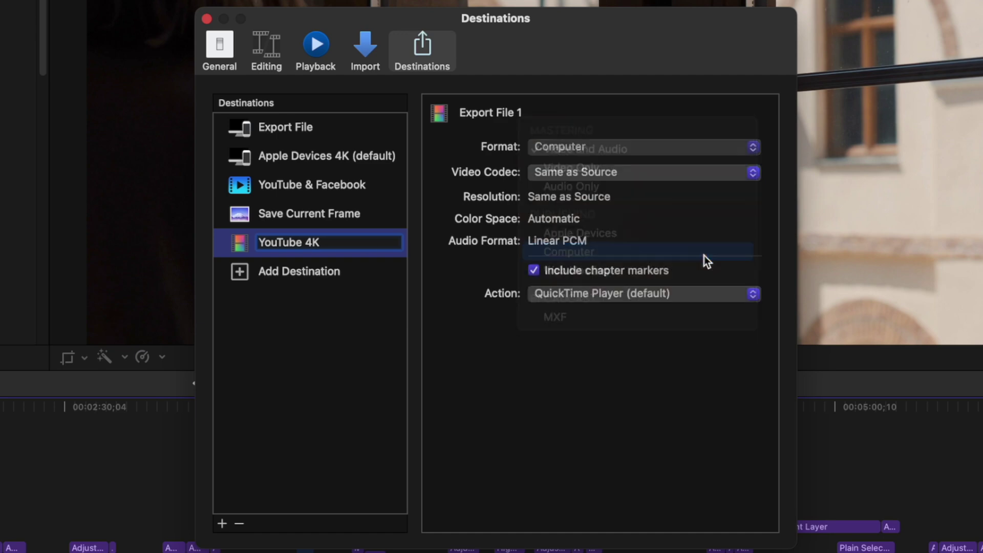
pyautogui.click(753, 172)
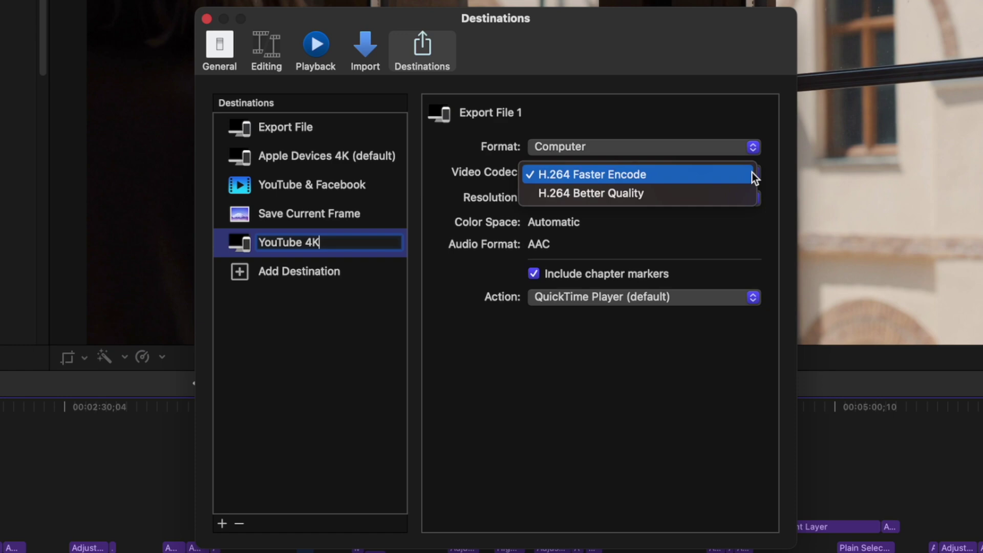
pyautogui.click(738, 192)
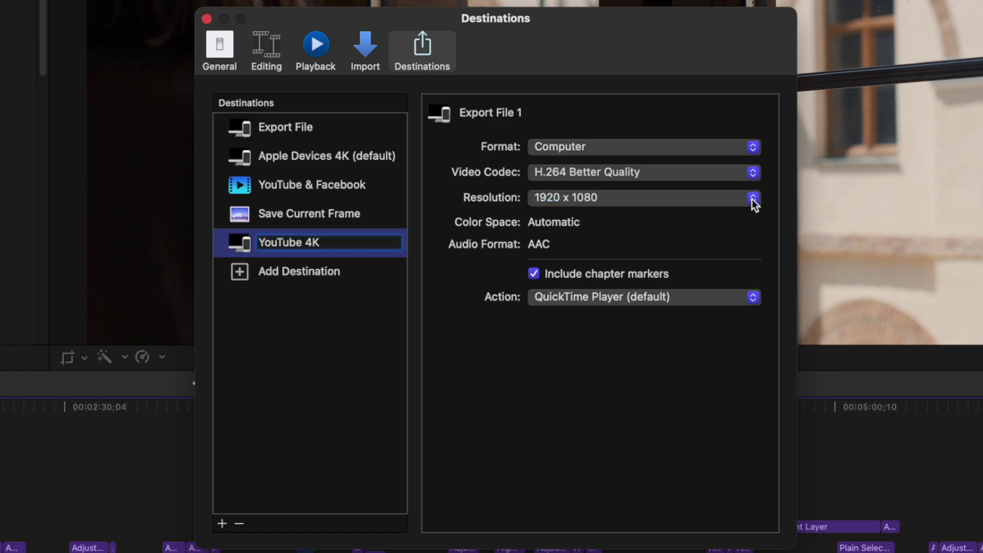
pyautogui.click(752, 199)
pyautogui.click(733, 219)
pyautogui.click(347, 272)
# Step: Make YouTube 4K the default share destination
pyautogui.click(304, 244)
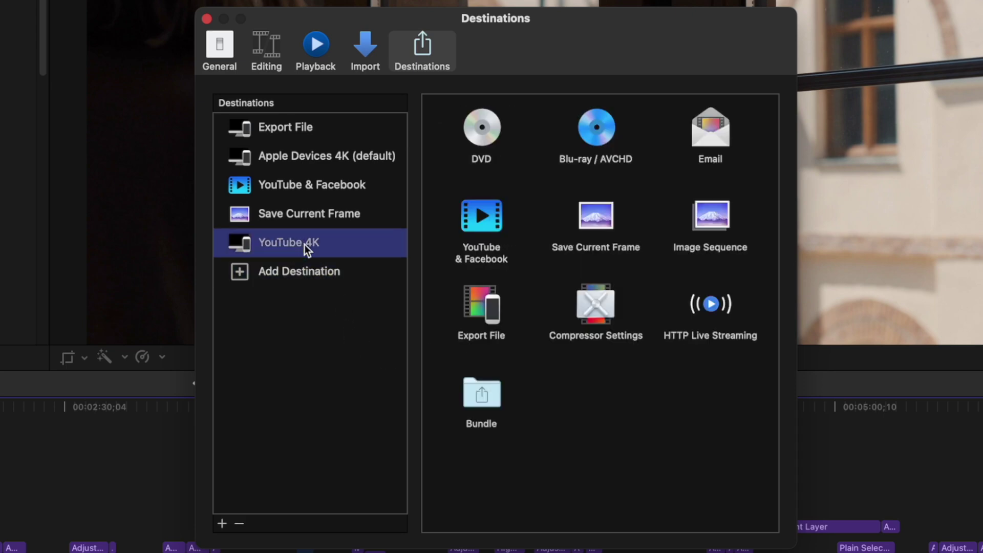
pyautogui.rightClick(304, 244)
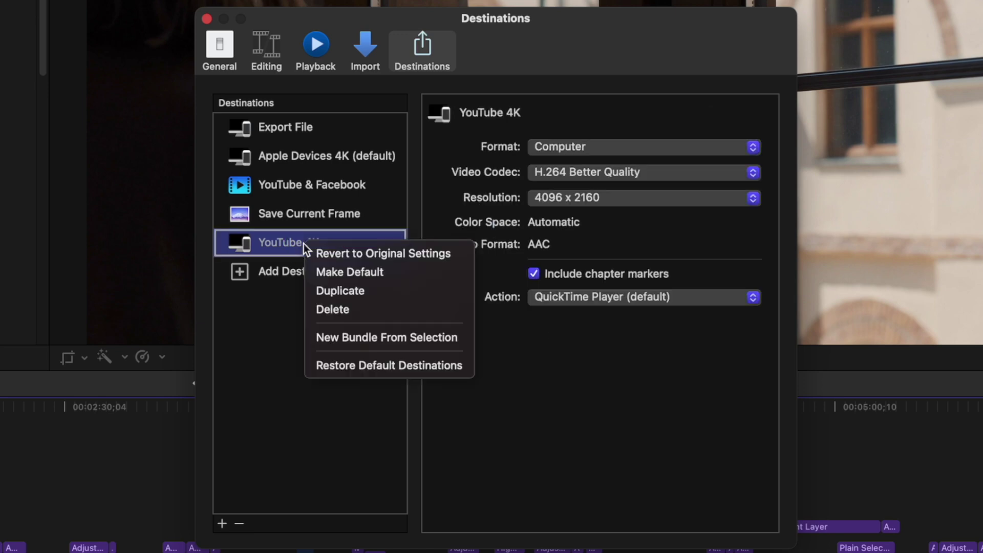
pyautogui.click(331, 272)
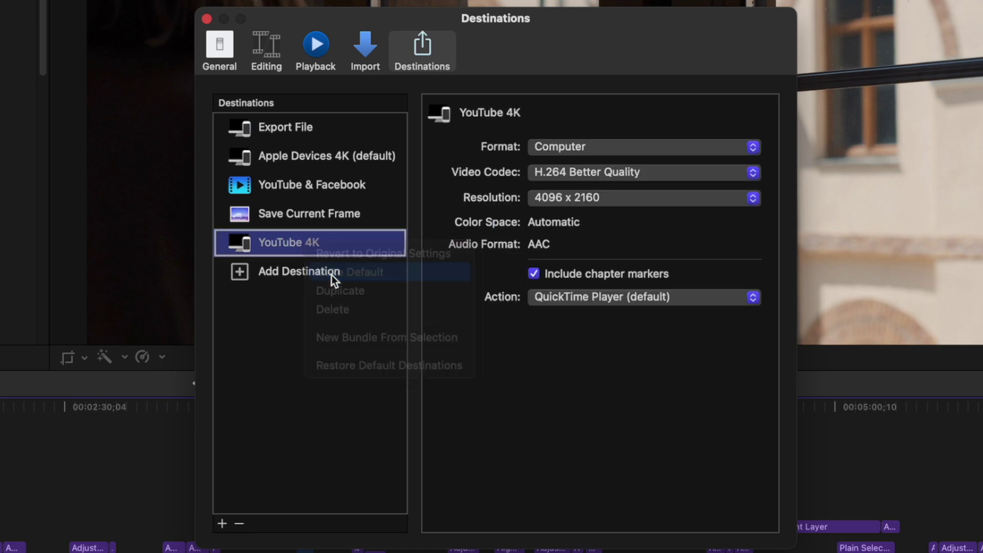
# Step: Delete the YouTube & Facebook destination and close the Settings window
pyautogui.click(312, 188)
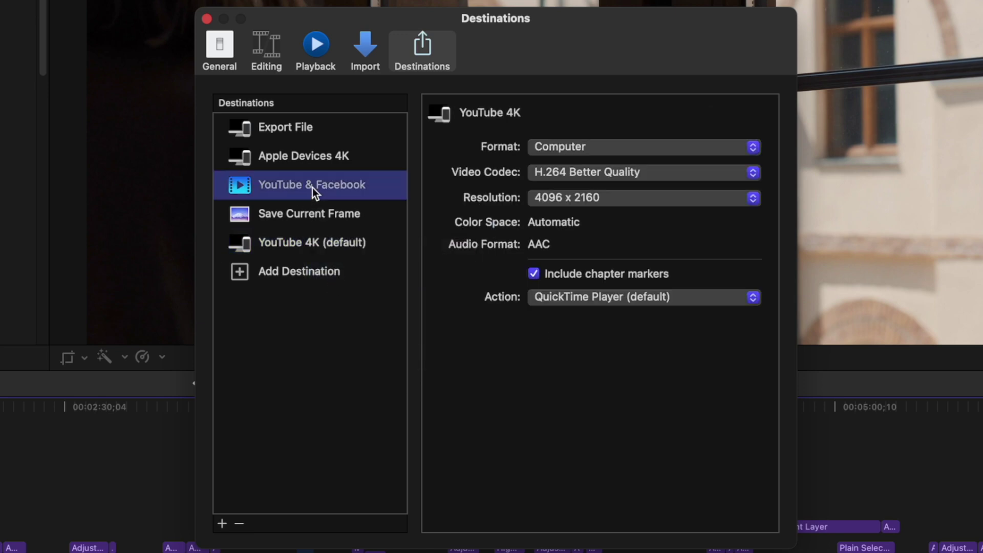
pyautogui.rightClick(313, 187)
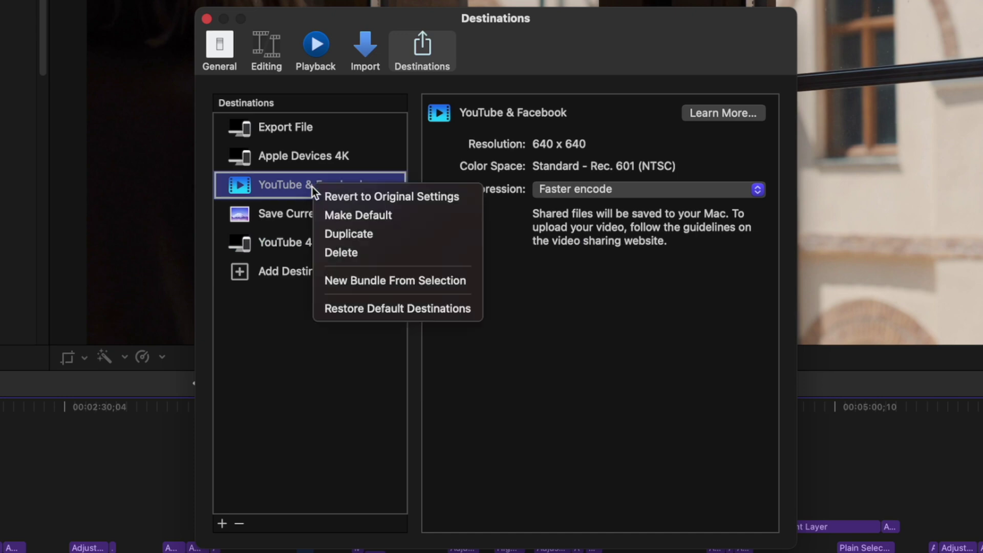
pyautogui.click(347, 252)
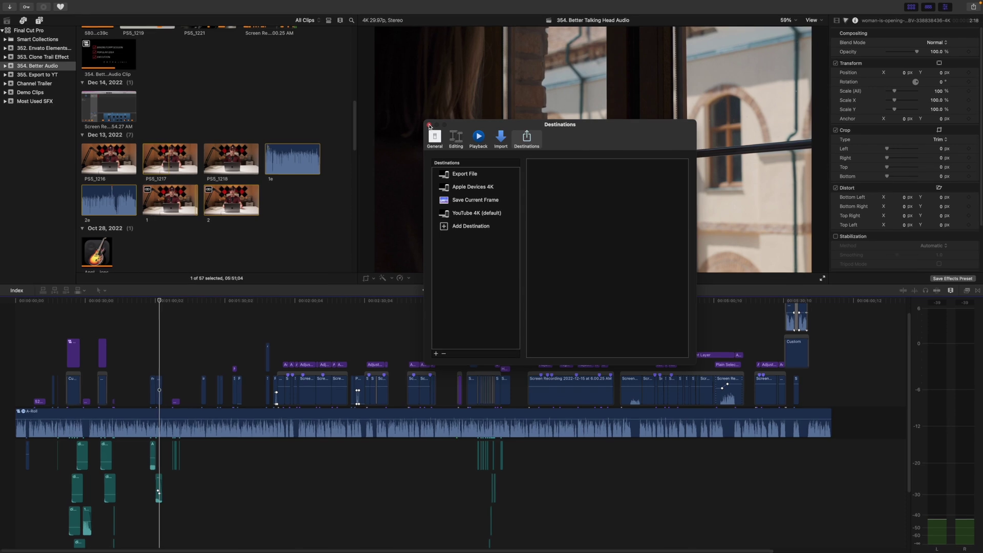
pyautogui.click(429, 126)
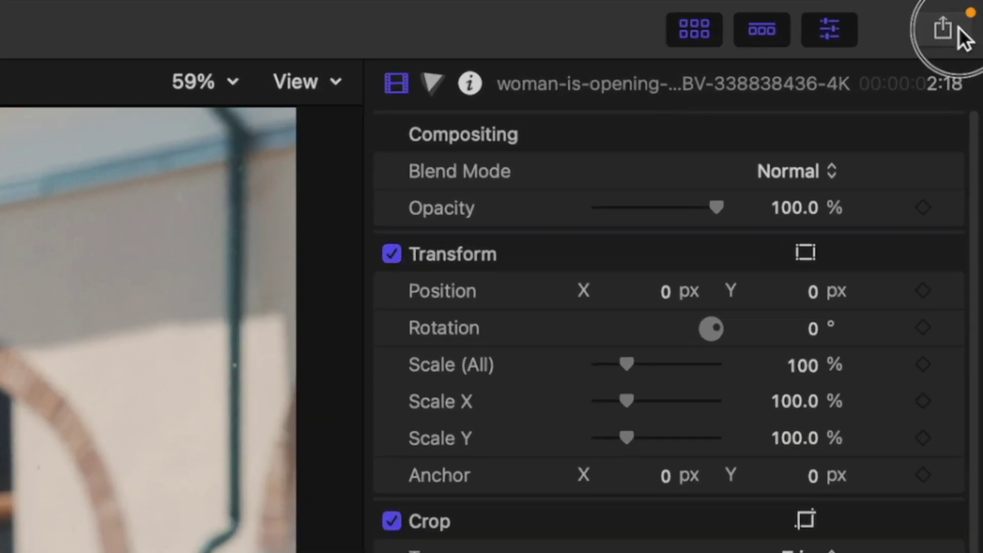
pyautogui.click(973, 7)
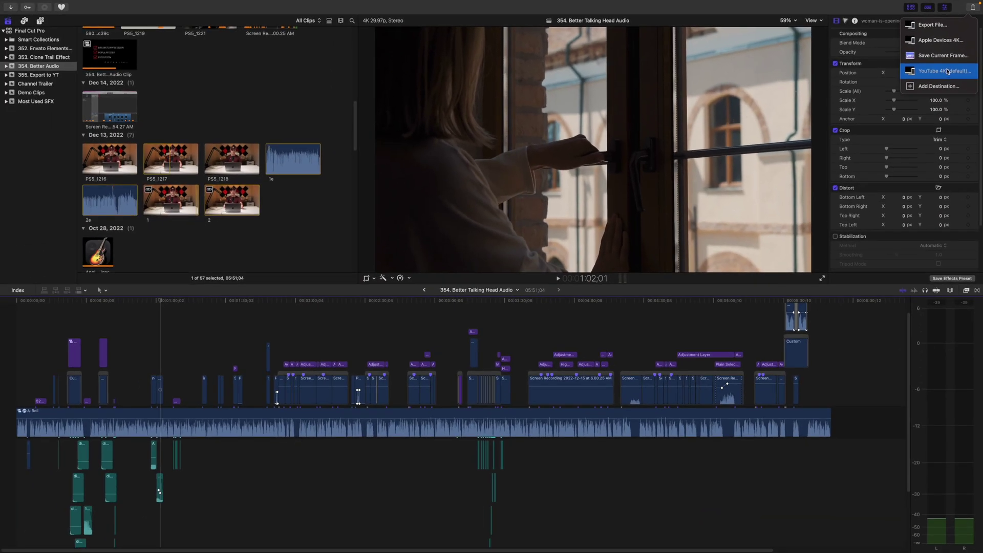
pyautogui.click(973, 7)
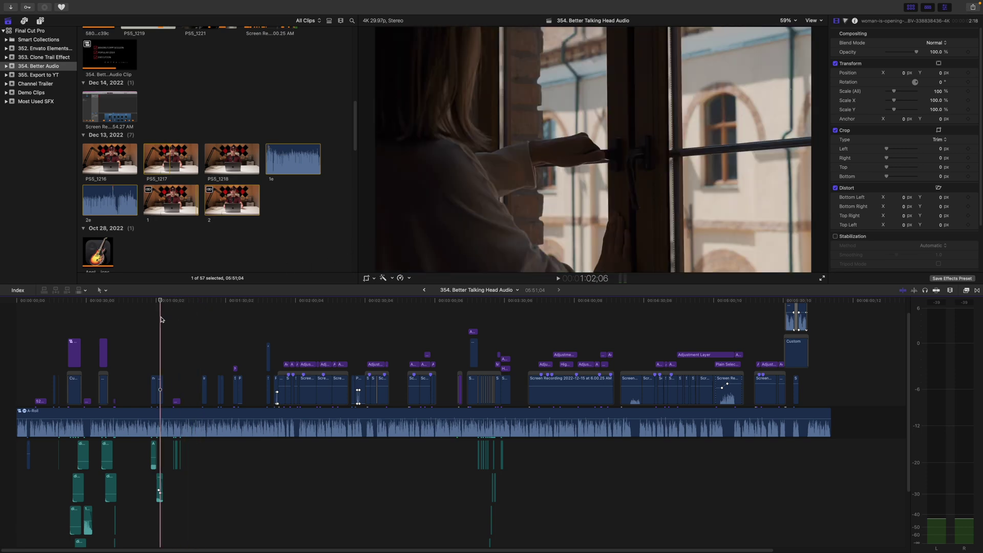
pyautogui.press('super+e')
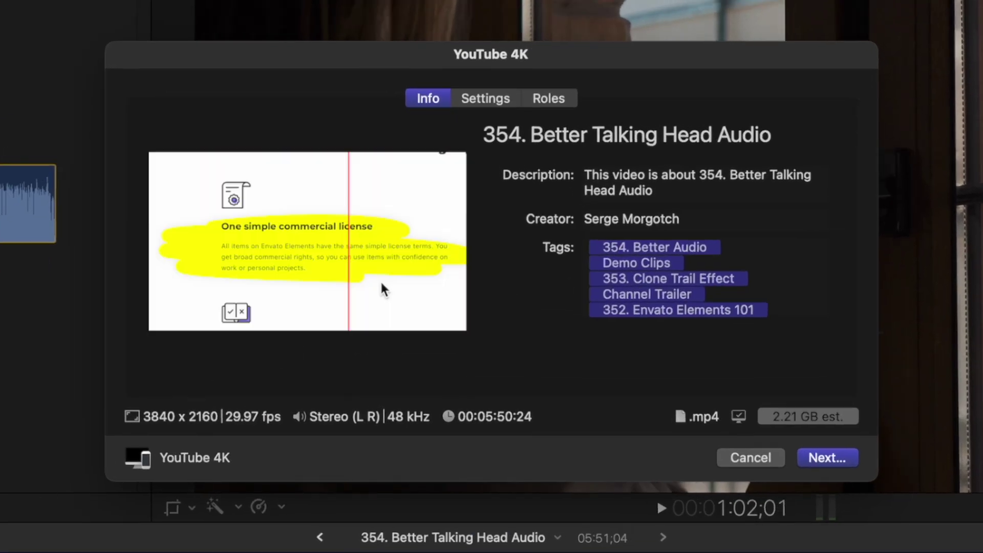
pyautogui.click(492, 102)
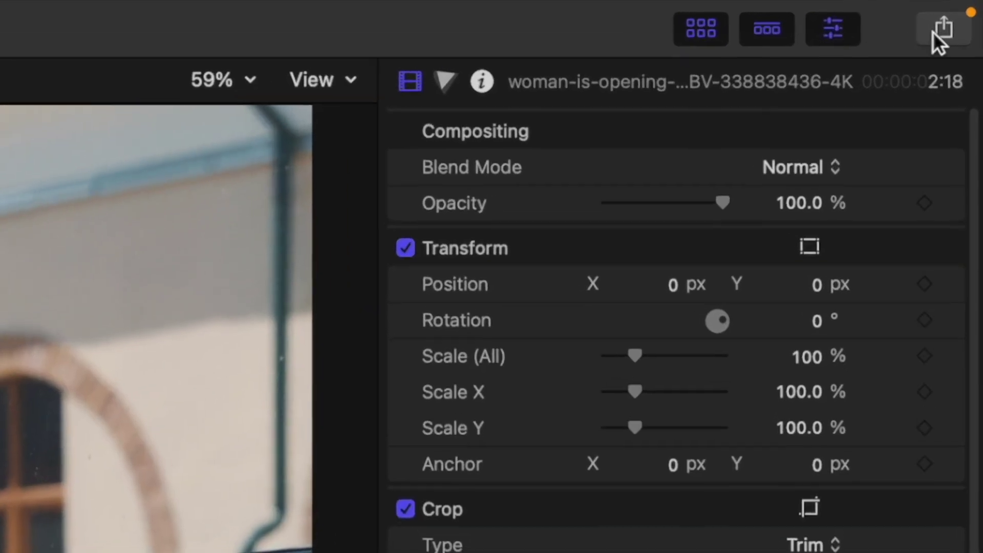
# Step: Start an Apple Devices 4K export and view its HEVC 8-bit, 3840 x 2160 settings
pyautogui.click(972, 8)
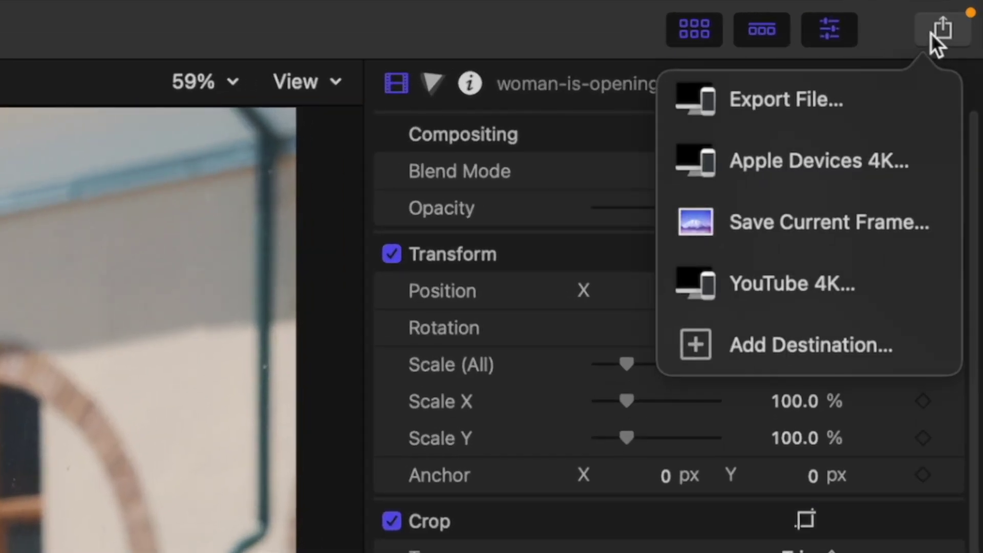
pyautogui.click(833, 157)
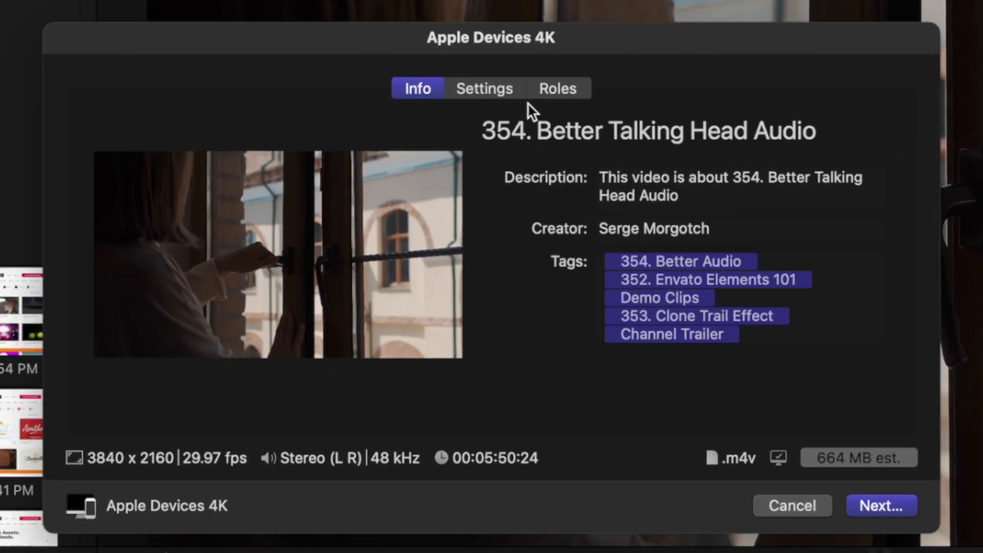
pyautogui.click(502, 93)
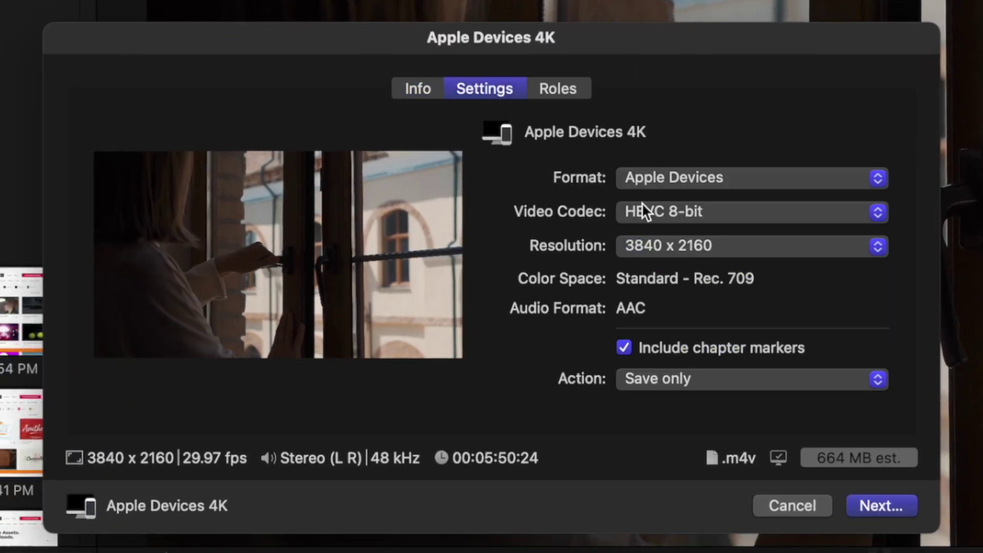